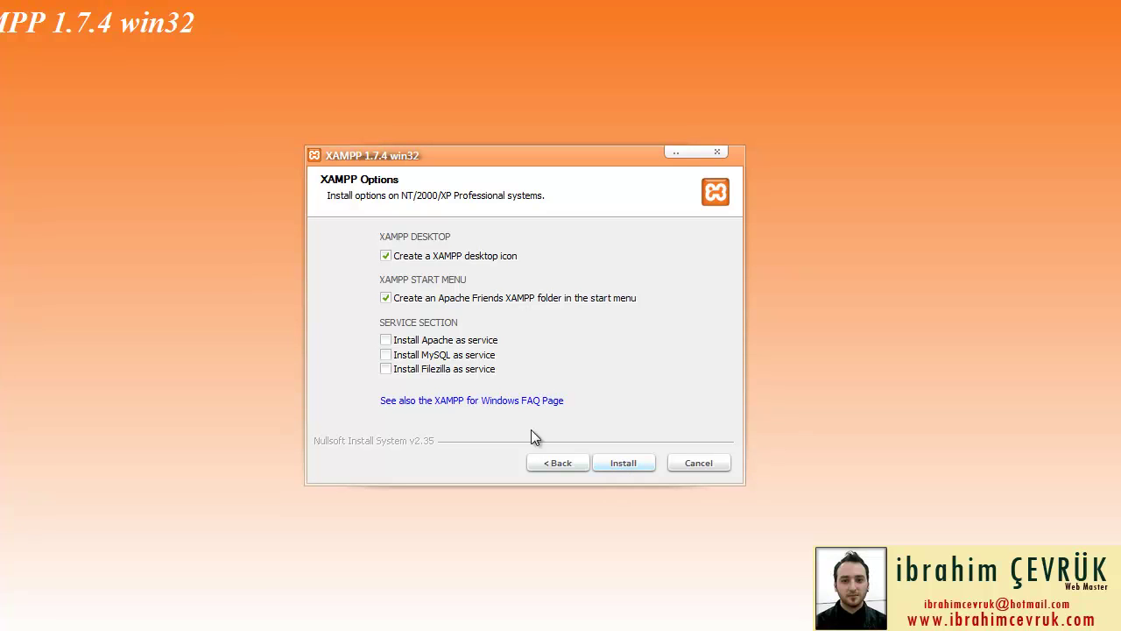
Set Apache, MySQL and FileZilla to install as services and start the XAMPP 1.7.4 installation.
left_click(386, 340)
left_click(385, 355)
left_click(385, 369)
left_click(385, 340)
left_click(385, 354)
left_click(386, 369)
left_click(385, 340)
left_click(383, 356)
left_click(624, 463)
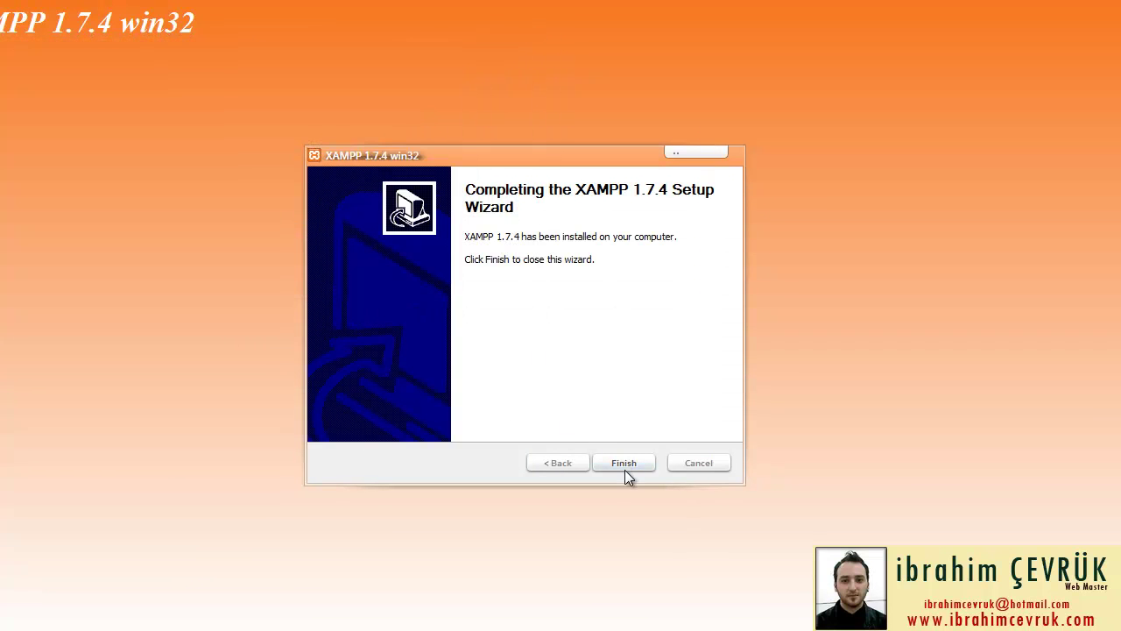
Finish the XAMPP setup wizard and allow Apache HTTP Server through the Windows firewall on private networks.
left_click(626, 458)
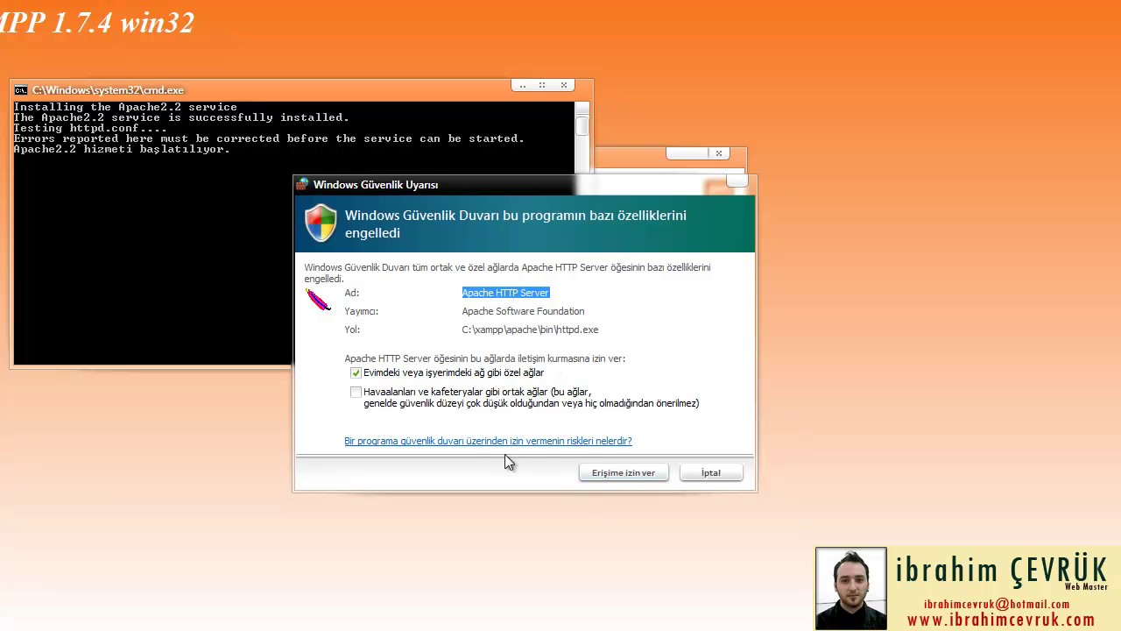
left_click(627, 476)
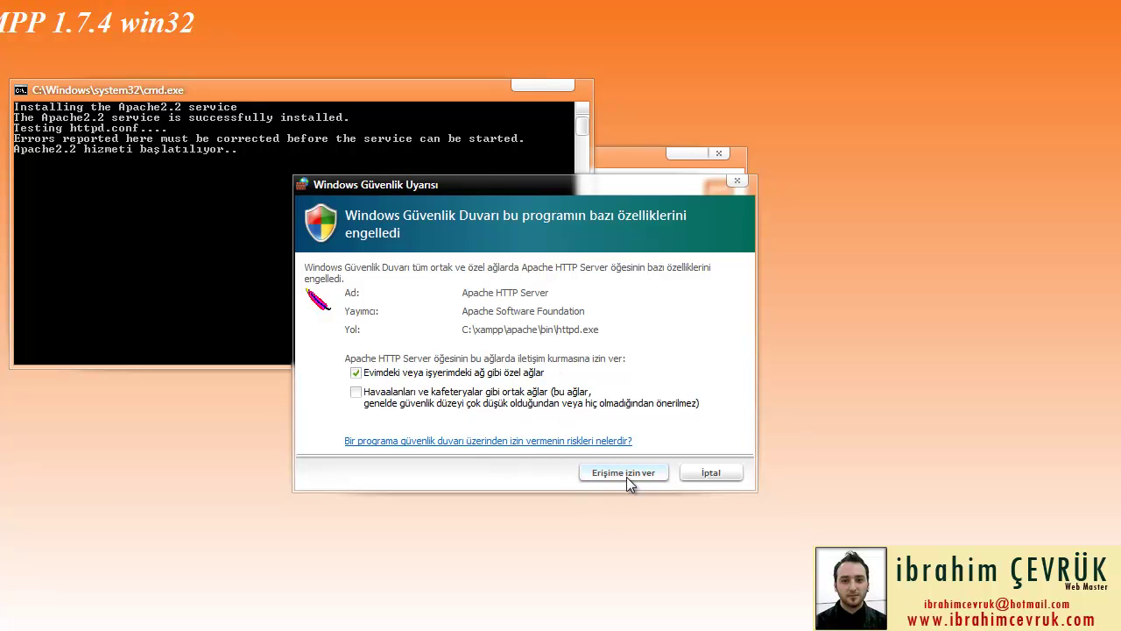
left_click(627, 476)
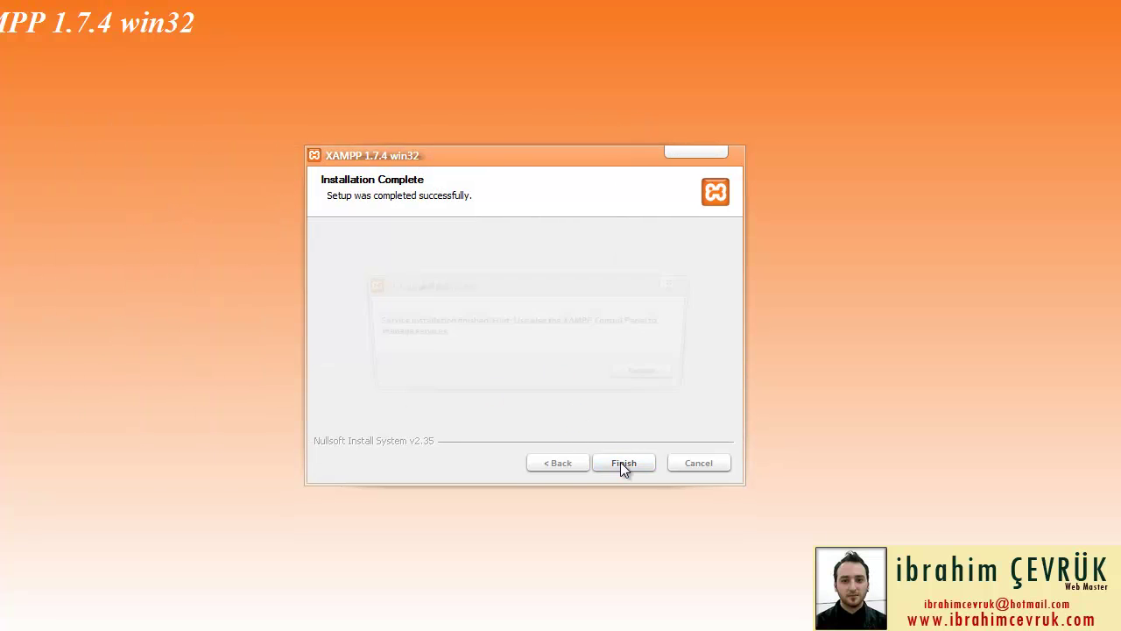
Close the remaining XAMPP installer messages, accepting to start the Control Panel, and dismiss its status check warning.
left_click(645, 377)
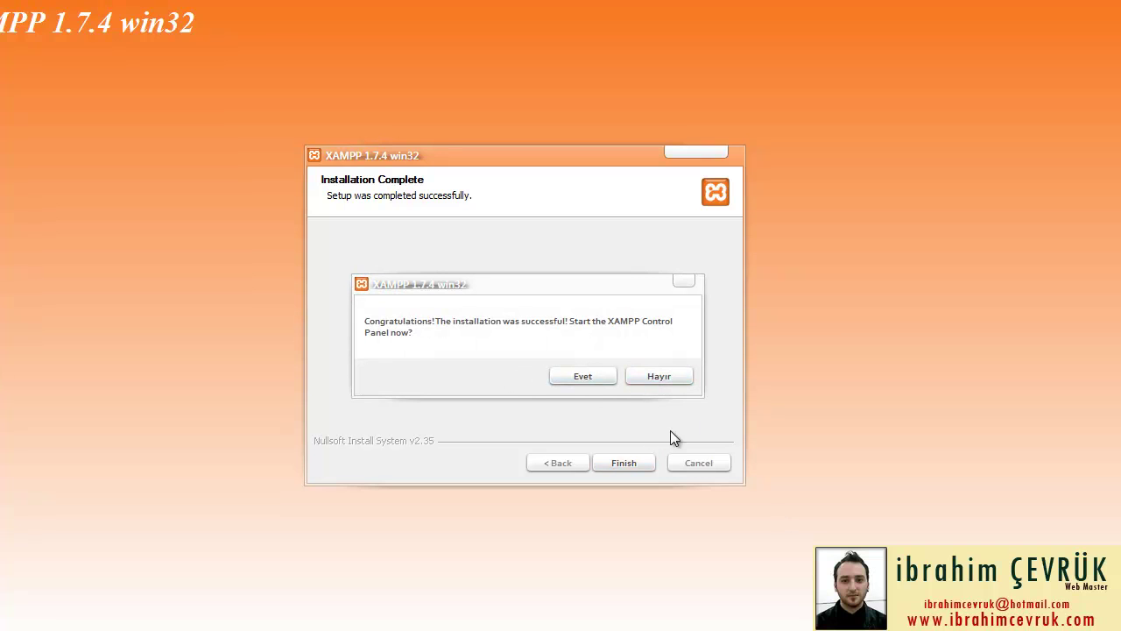
left_click(589, 379)
left_click(631, 462)
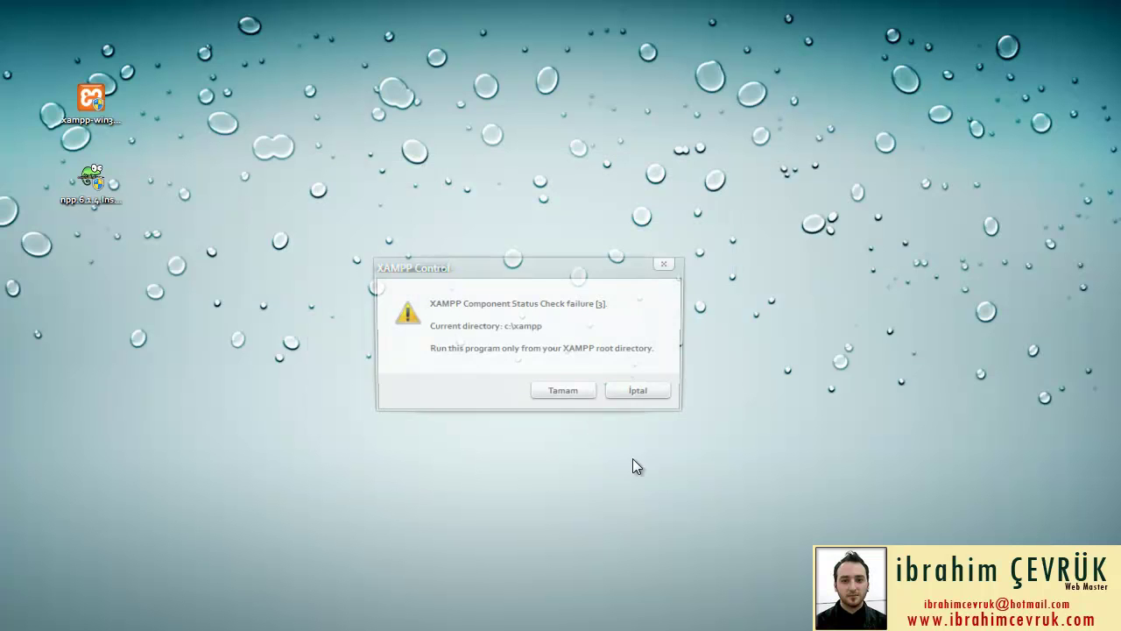
left_click(563, 392)
Stop the Apache service in the XAMPP Control Panel and start it again.
left_click_drag(808, 341, 478, 175)
double_click(530, 256)
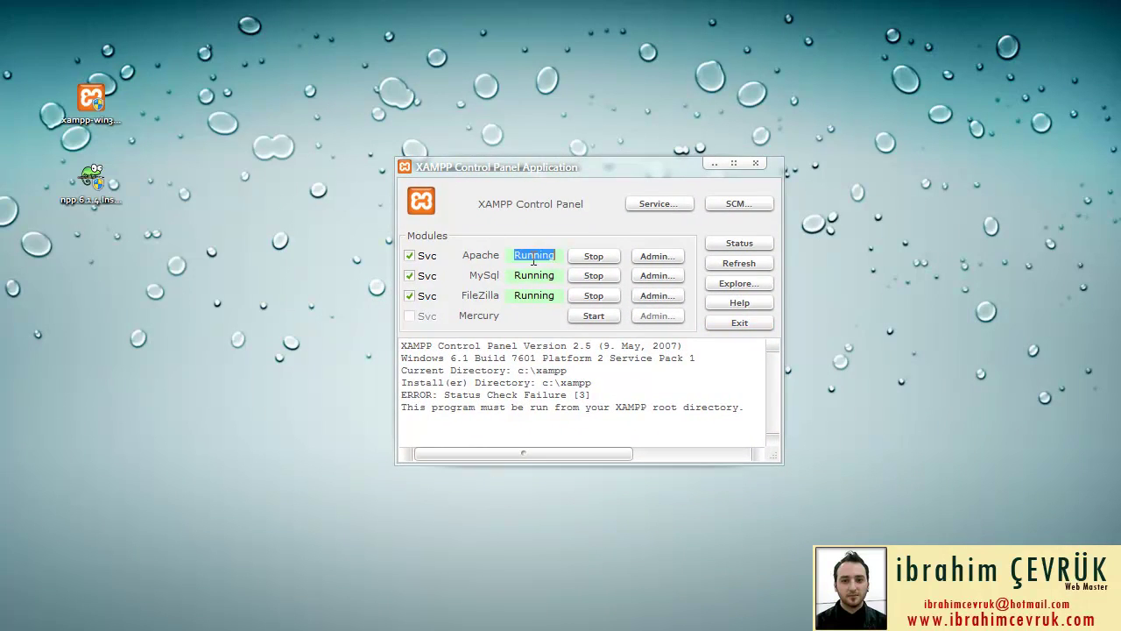
double_click(535, 275)
left_click(515, 276)
left_click_drag(517, 184, 706, 253)
left_click(782, 326)
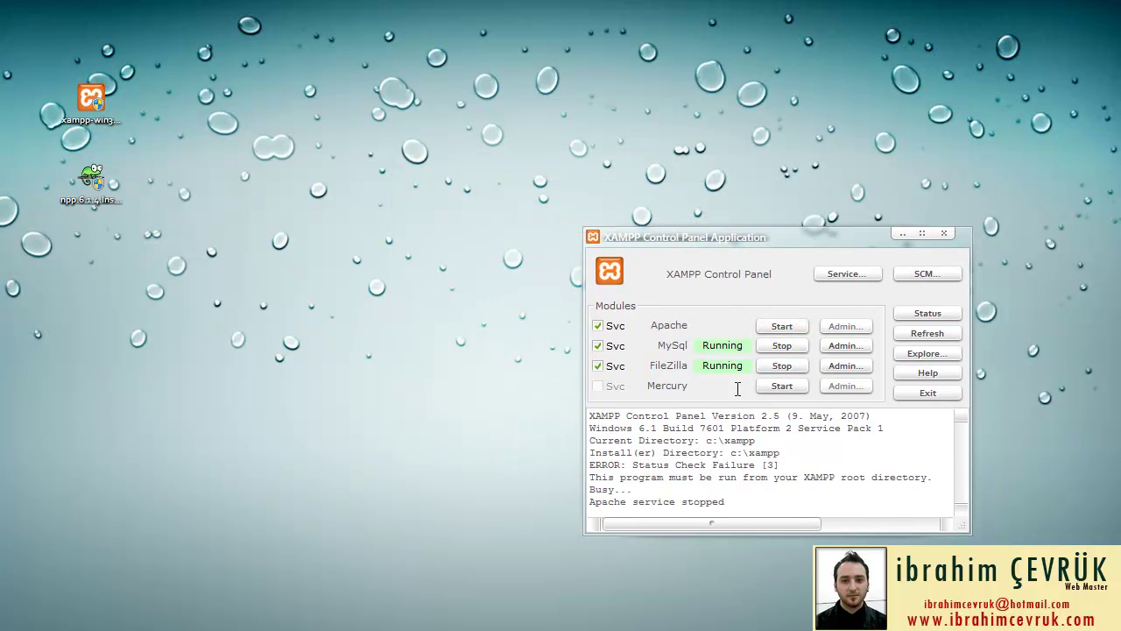
left_click(781, 326)
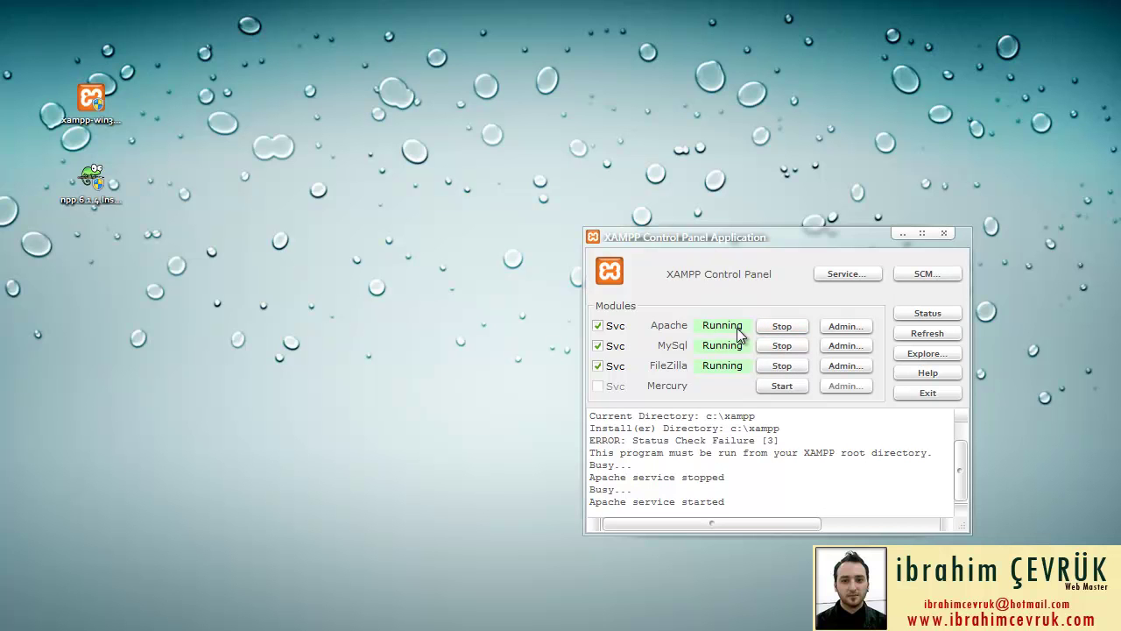
Open Apache's admin page in the browser, then close the XAMPP Control Panel and the browser.
left_click_drag(695, 240, 804, 315)
left_click(954, 401)
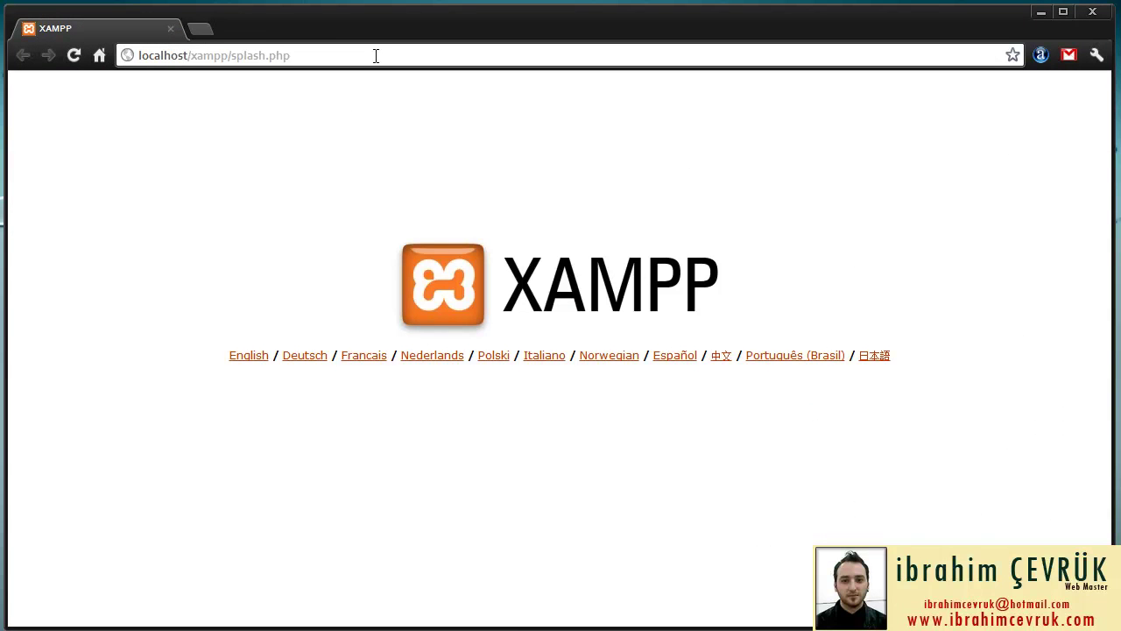
key("alt+Tab")
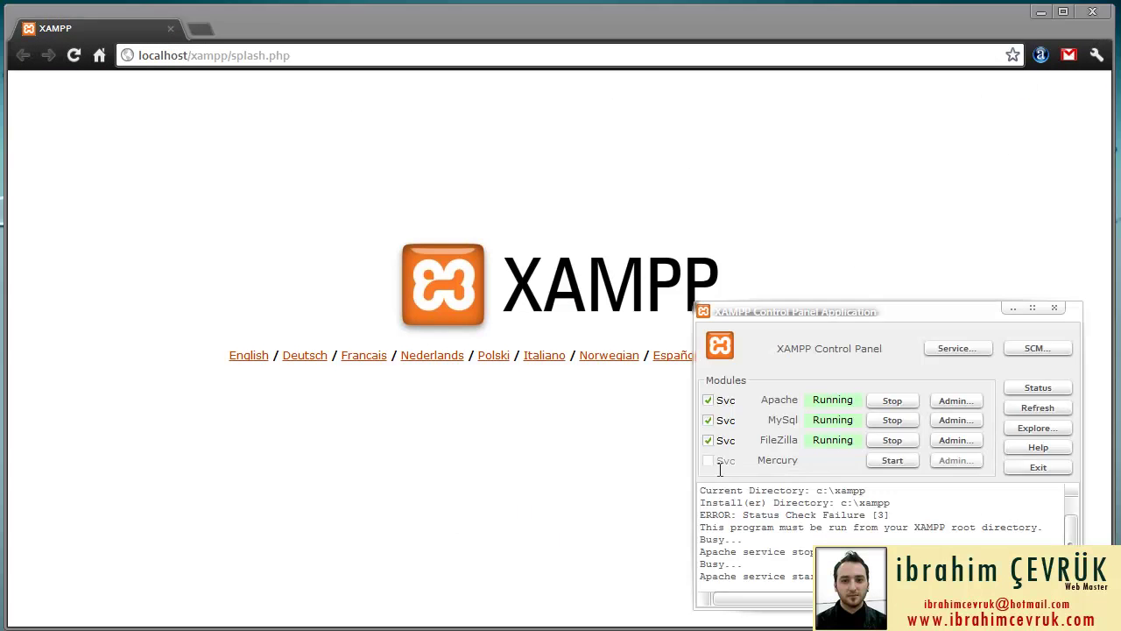
left_click(1056, 307)
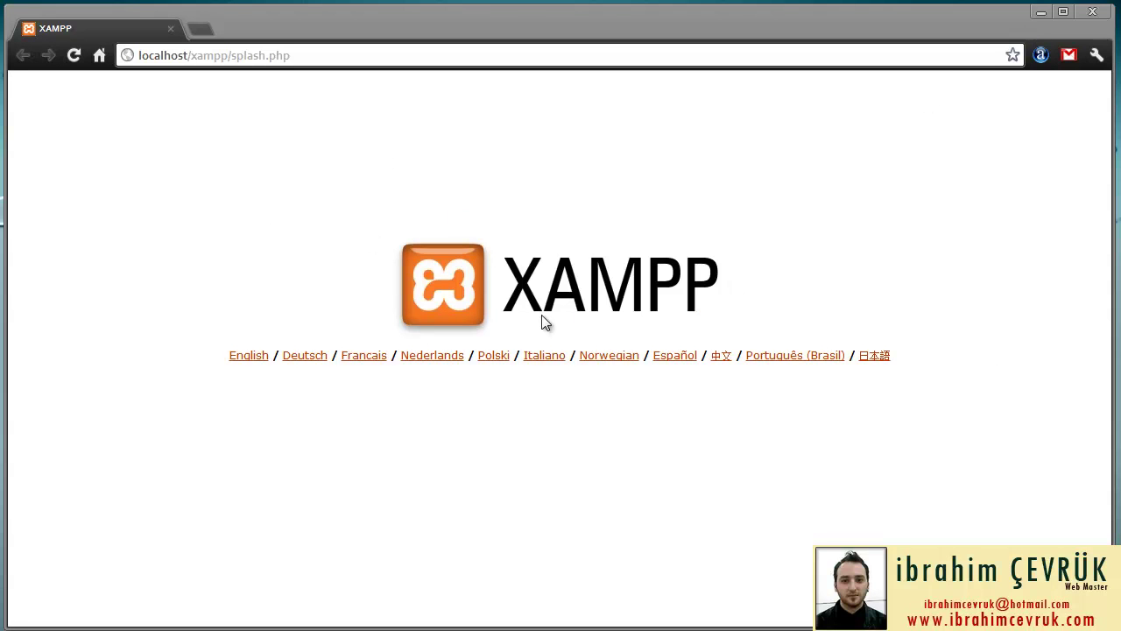
left_click(1093, 11)
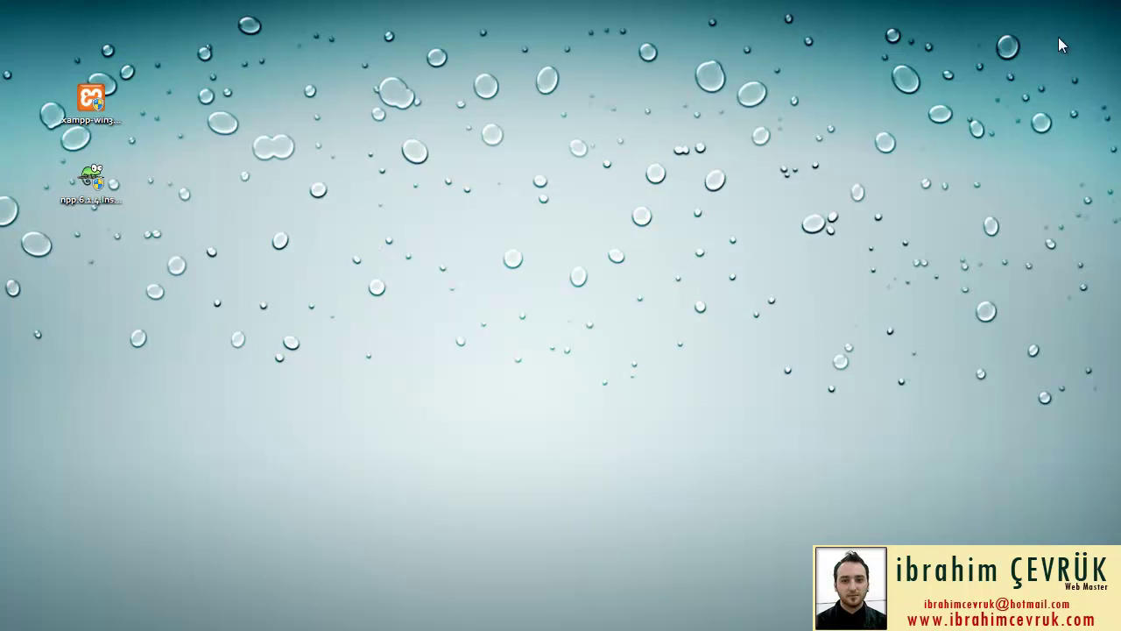
Launch the Notepad++ 6.1.4 installer from the desktop with Türkçe as the installer language.
left_click(91, 181)
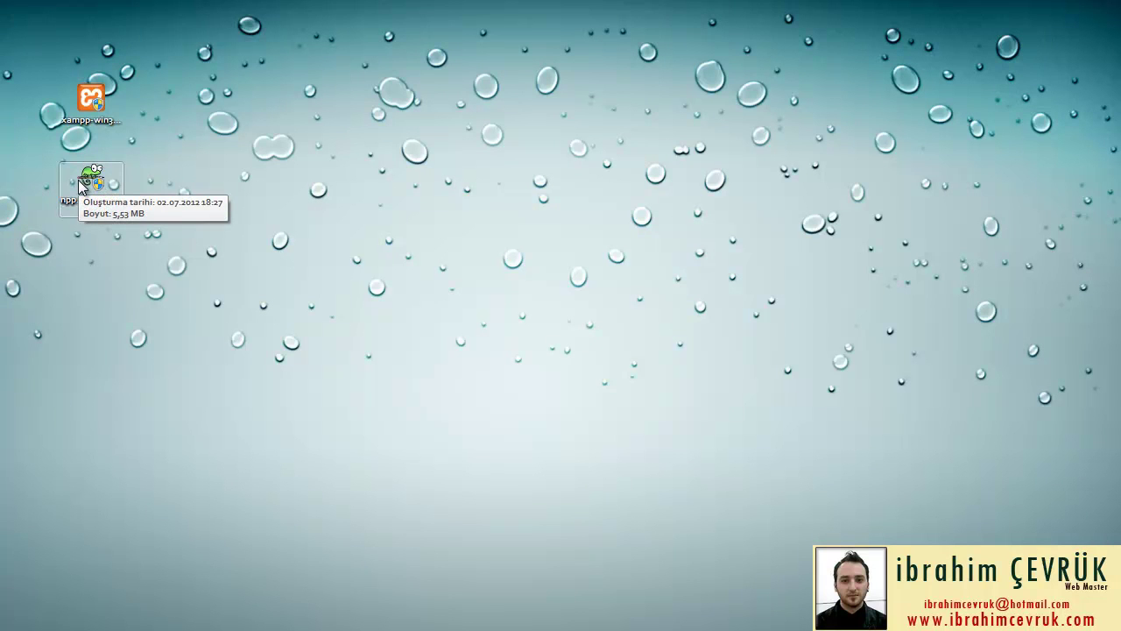
double_click(95, 188)
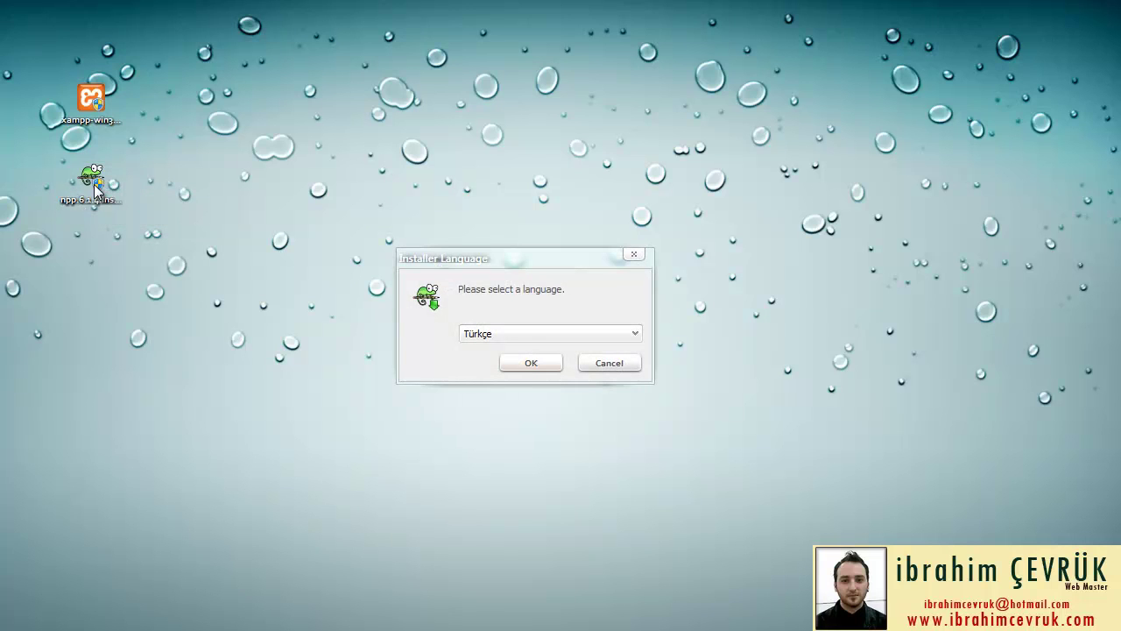
left_click(636, 335)
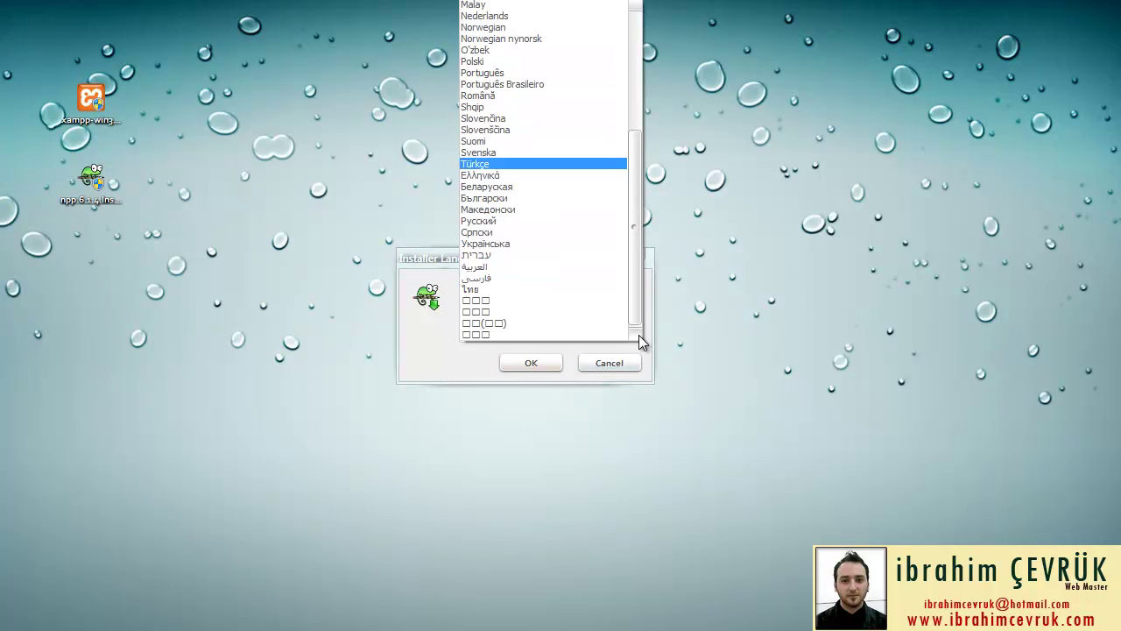
left_click(480, 164)
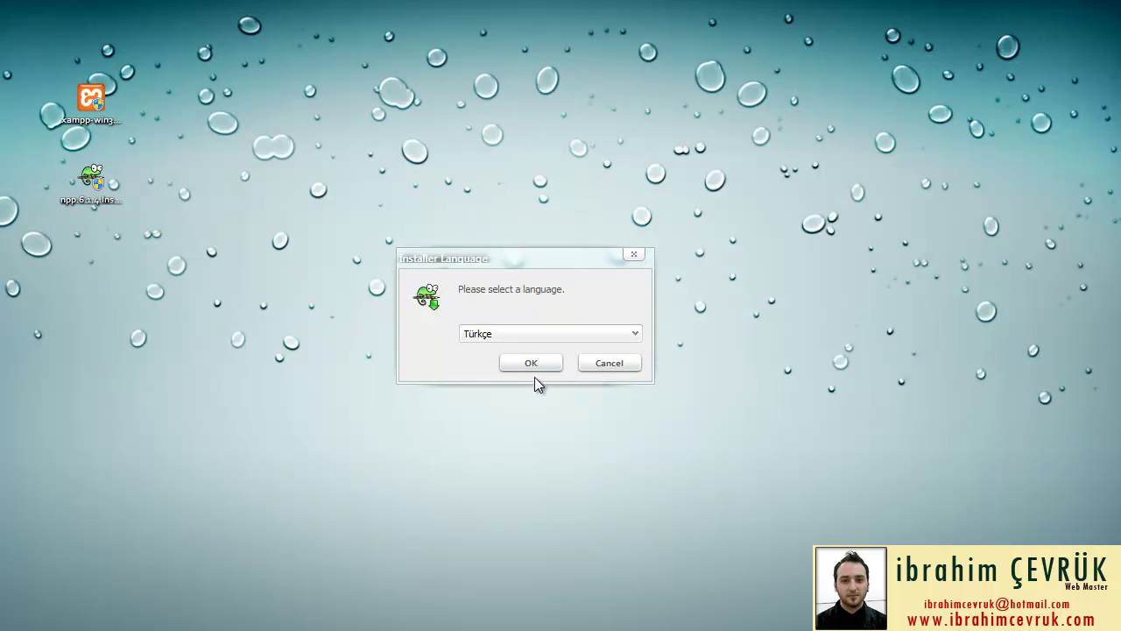
left_click(531, 363)
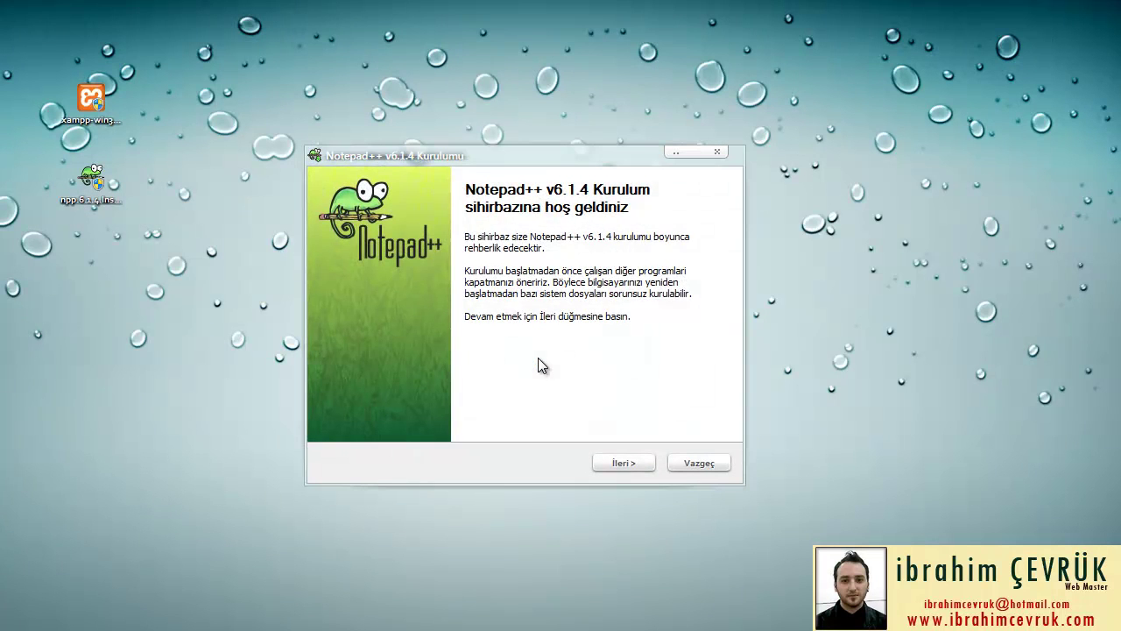
Install Notepad++ v6.1.4 in C:\Program Files (x86)\Notepad++ with the default components and finish setup with the program launched.
left_click(622, 462)
left_click(638, 467)
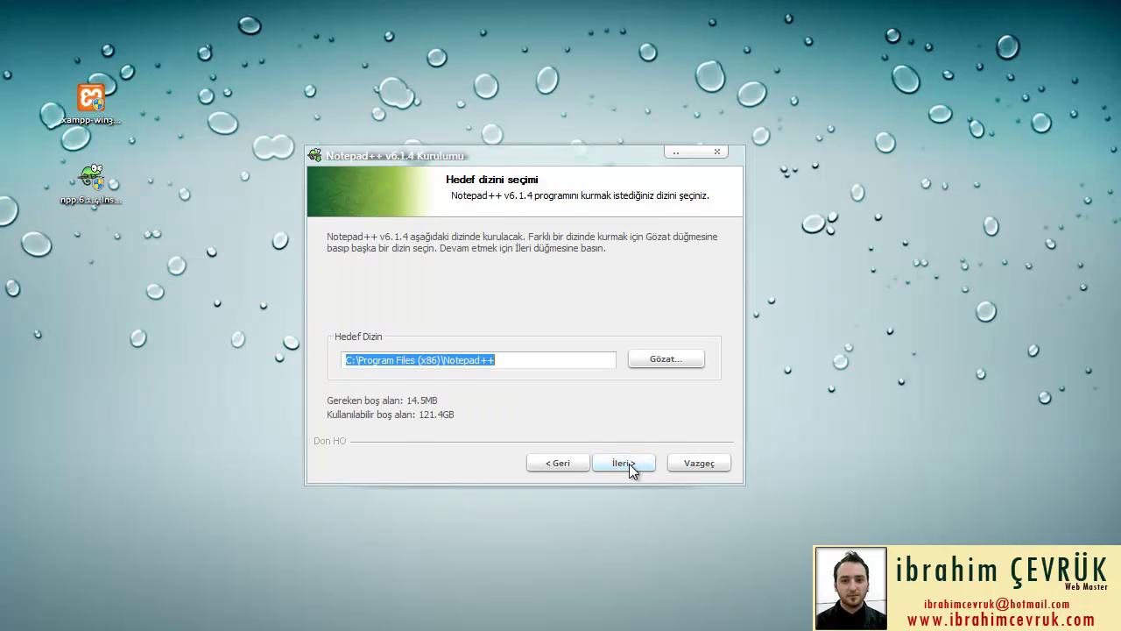
left_click(625, 473)
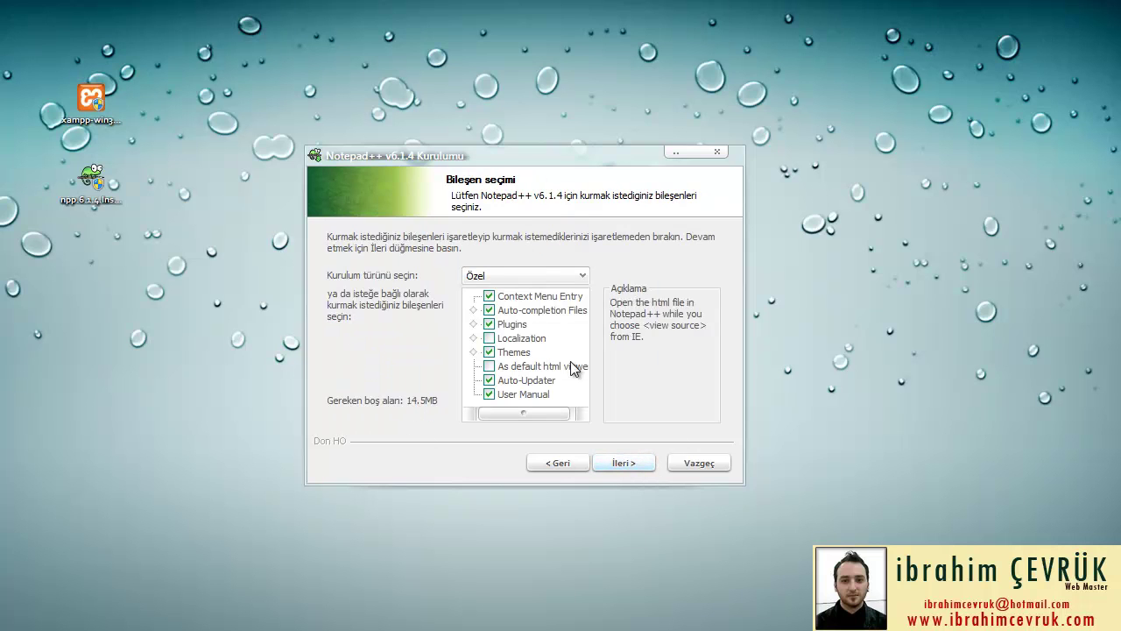
left_click(617, 466)
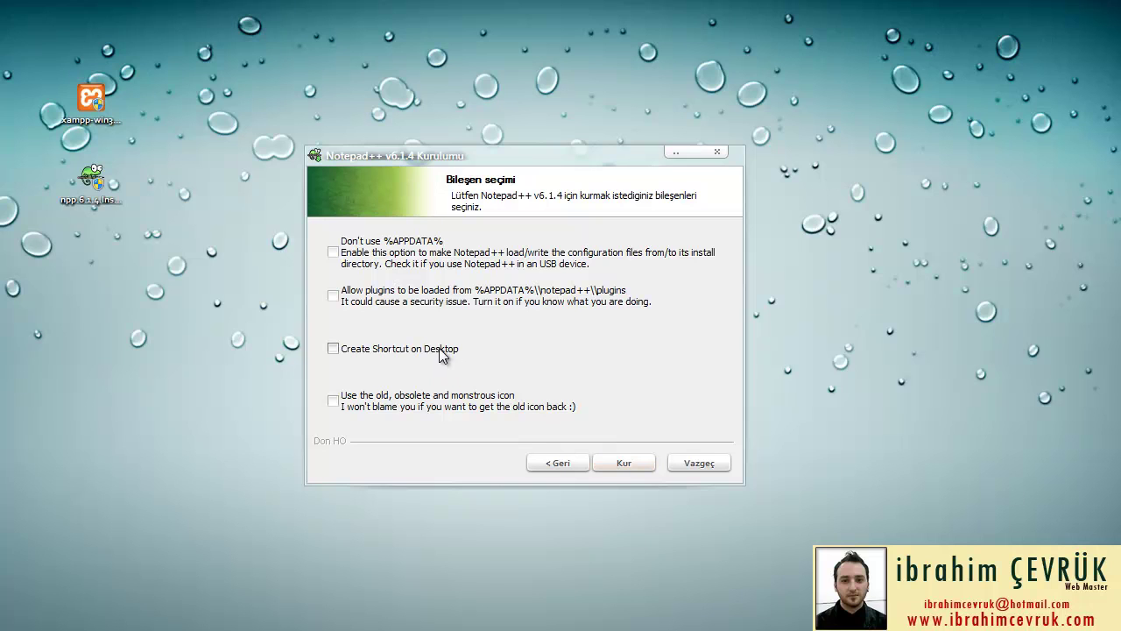
left_click(622, 464)
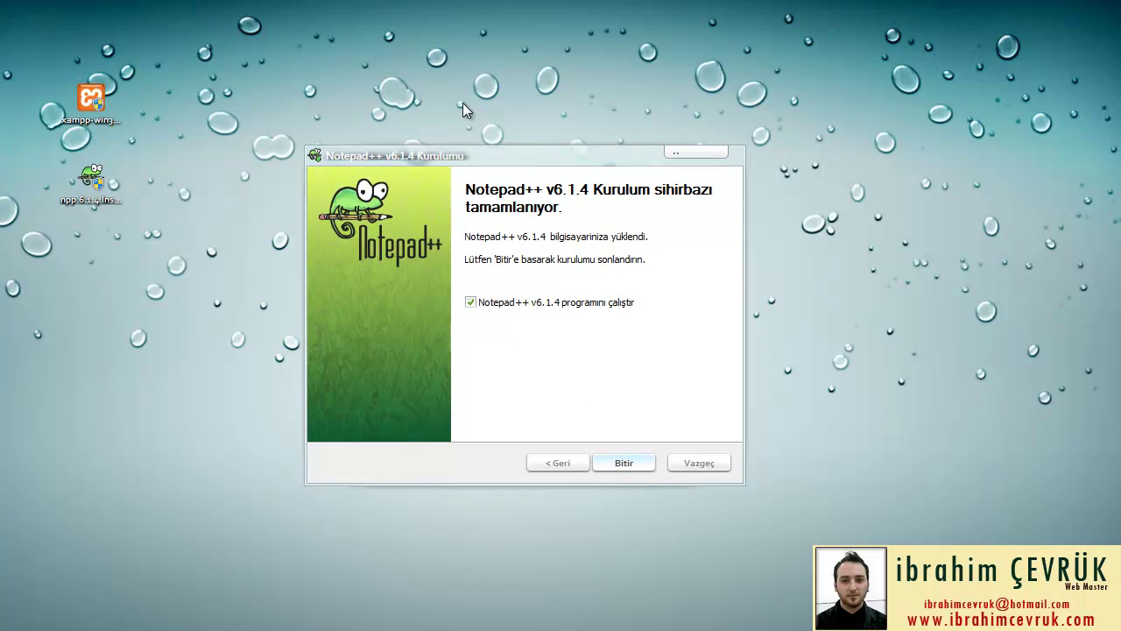
key("Return")
Reposition and enlarge the Notepad++ window to fill most of the desktop.
left_click_drag(315, 41, 419, 29)
left_click_drag(876, 583, 1095, 616)
left_click_drag(364, 21, 358, 20)
left_click(181, 42)
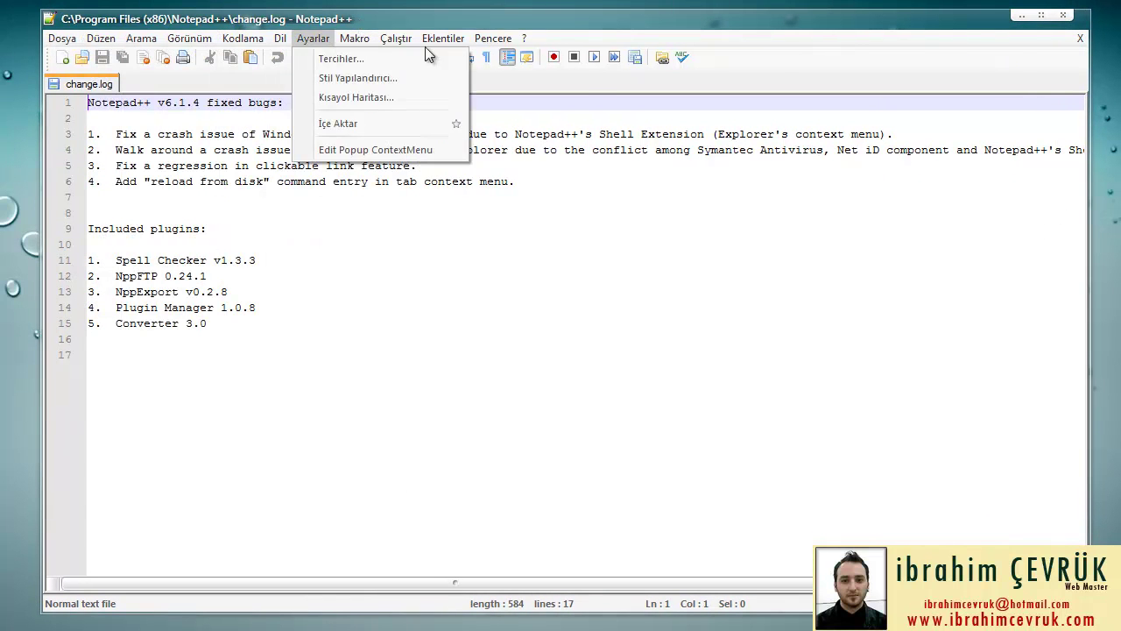
left_click(245, 275)
left_click_drag(253, 346, 87, 102)
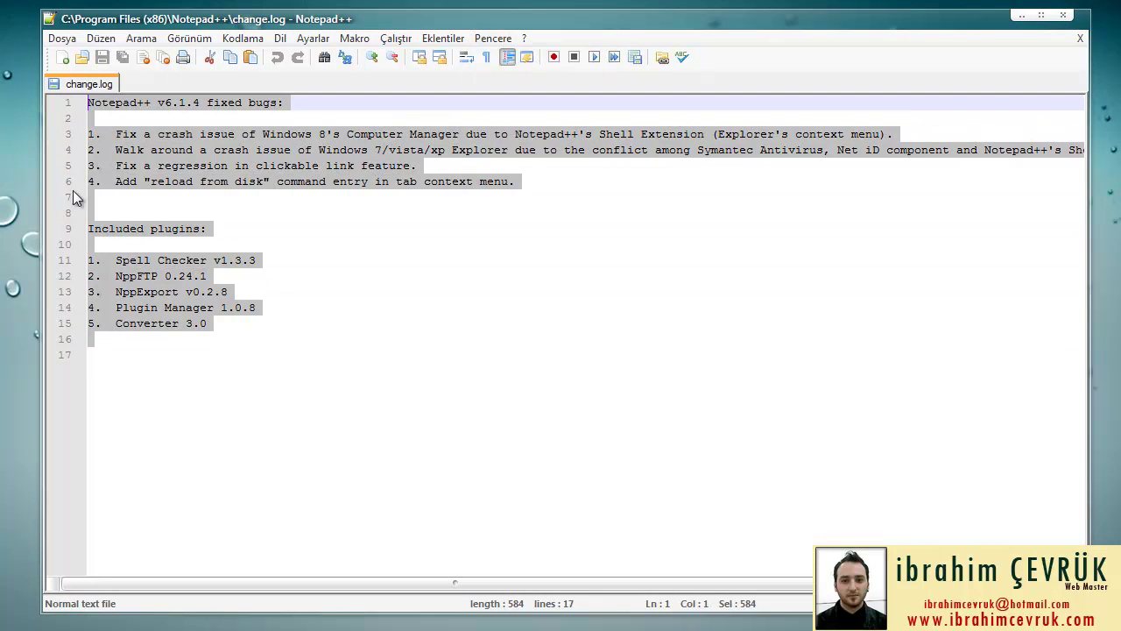
left_click(218, 247)
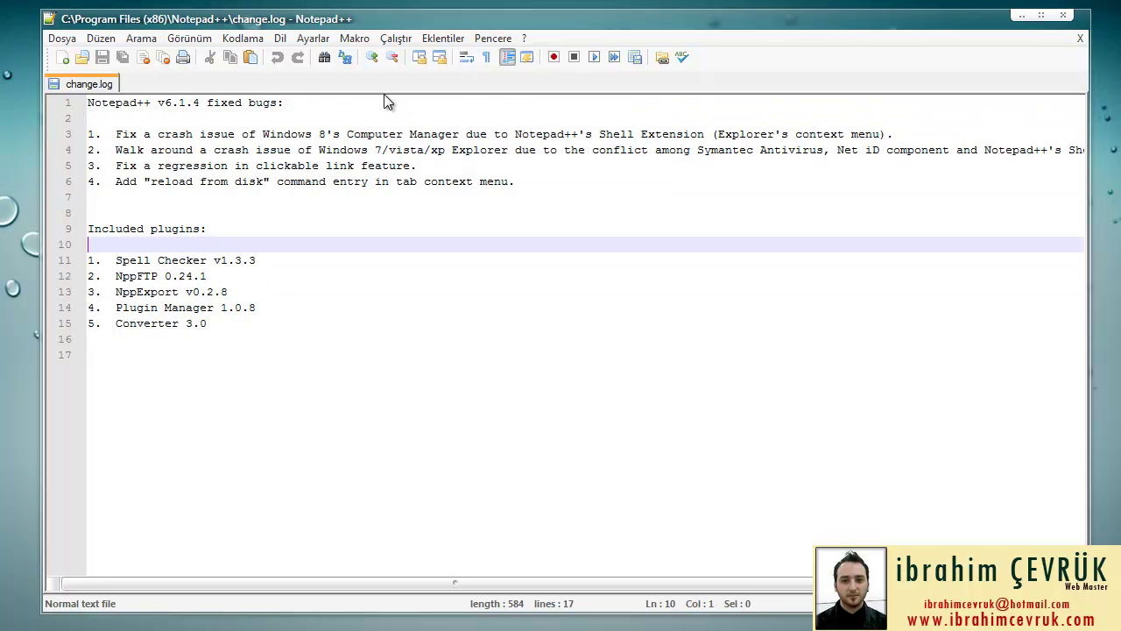
Close the change.log document in Notepad++.
right_click(74, 82)
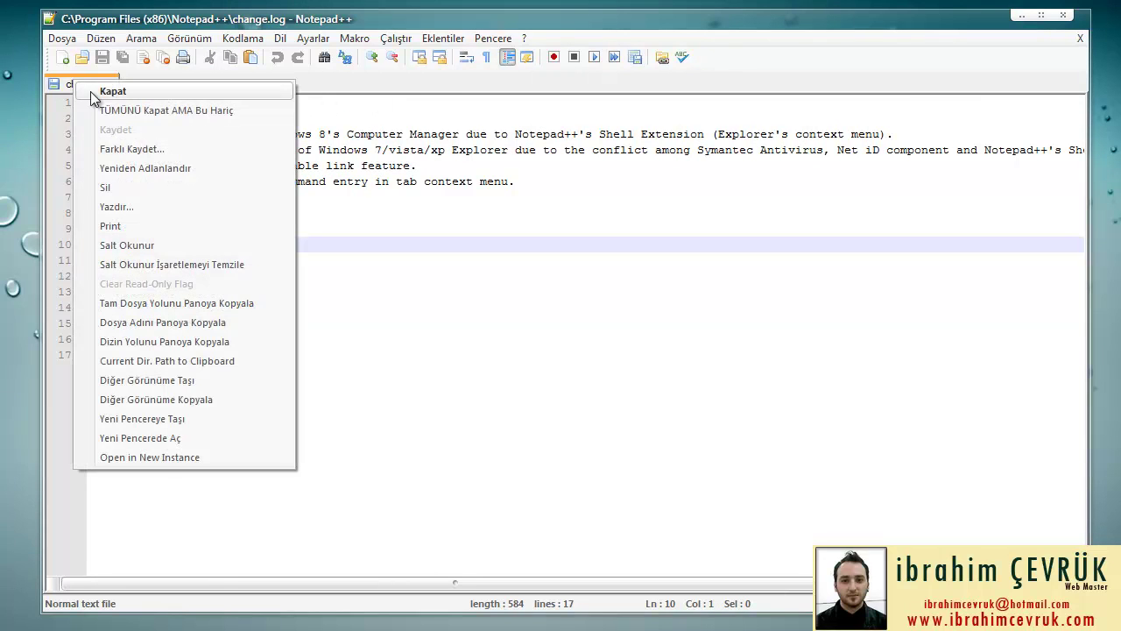
key("Escape")
right_click(82, 84)
left_click(100, 92)
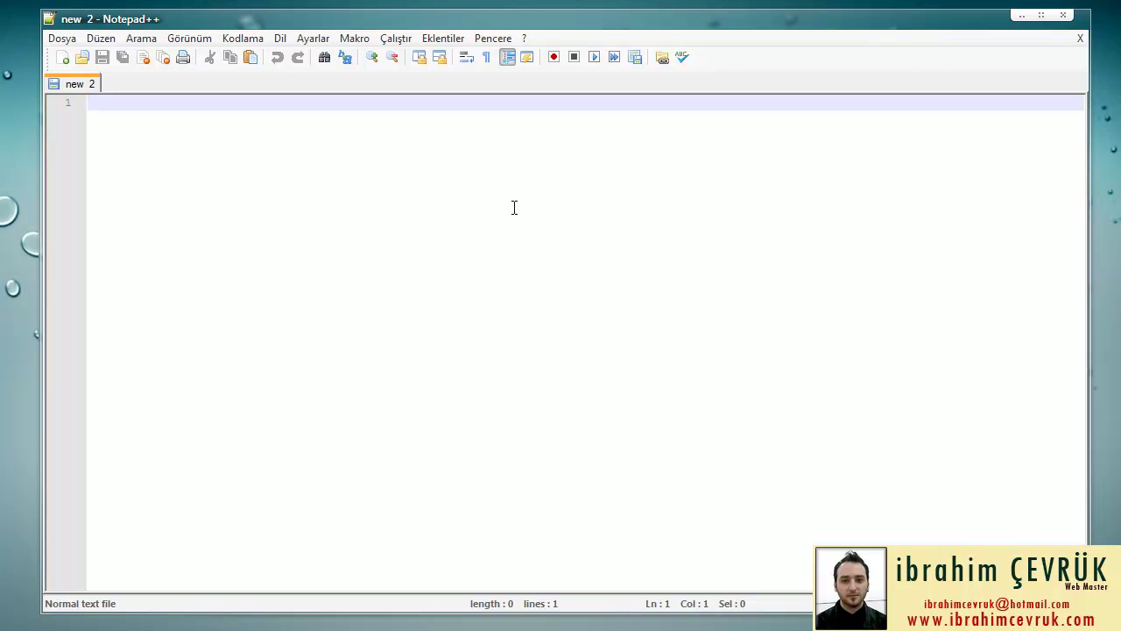
Set the editor theme to Twilight in the style configurator and save the change.
left_click(191, 38)
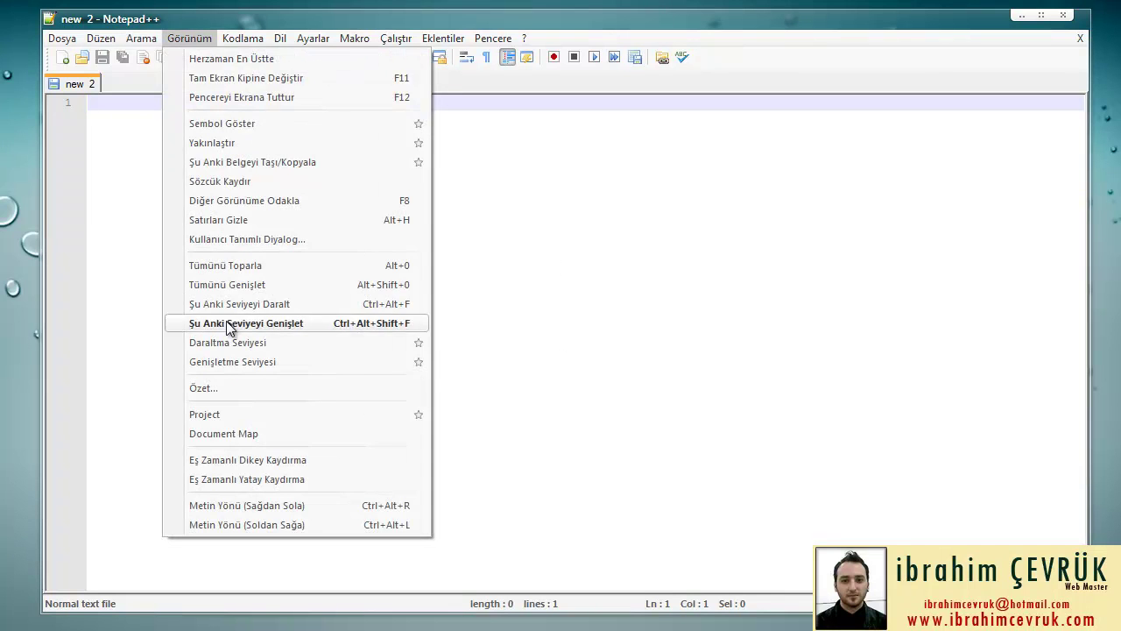
mouse_move(316, 42)
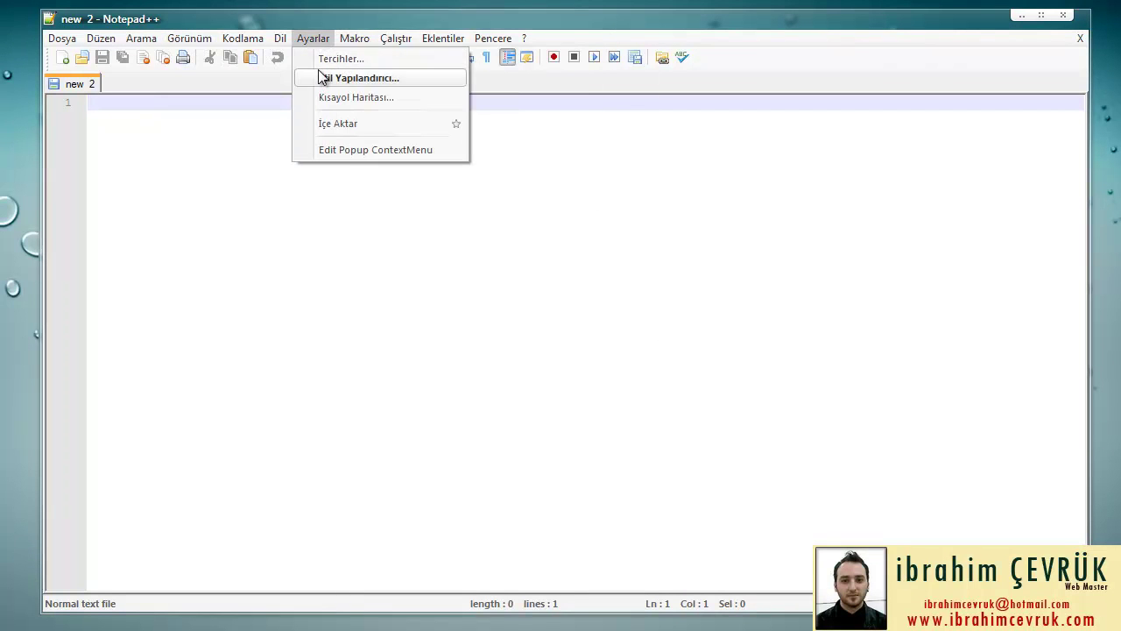
left_click(321, 78)
left_click_drag(391, 154, 331, 151)
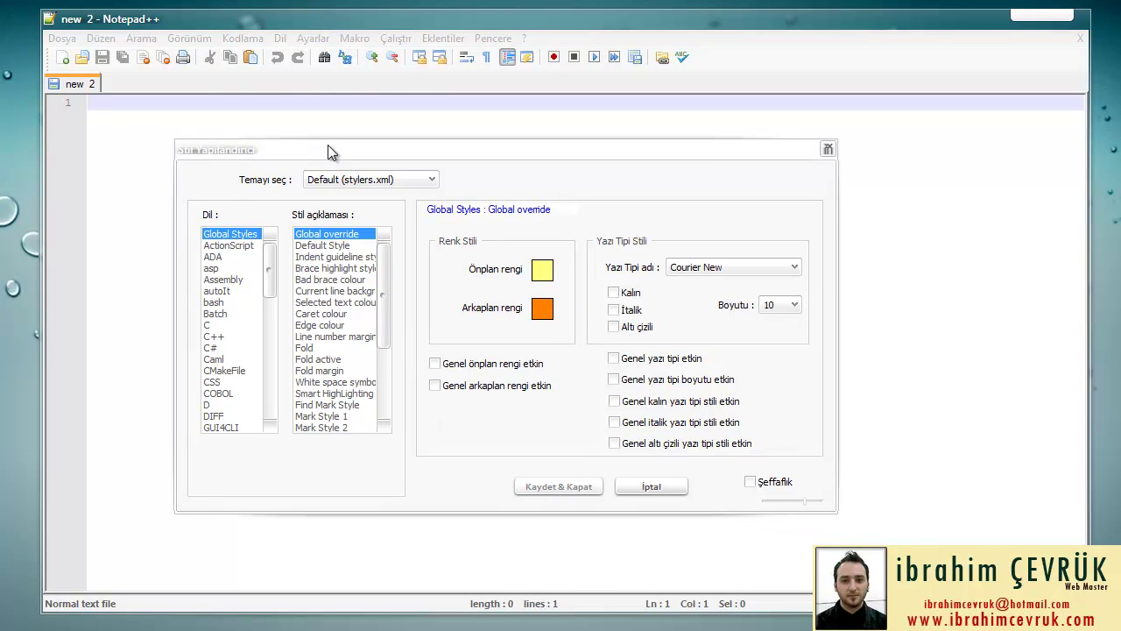
left_click(326, 180)
key("t")
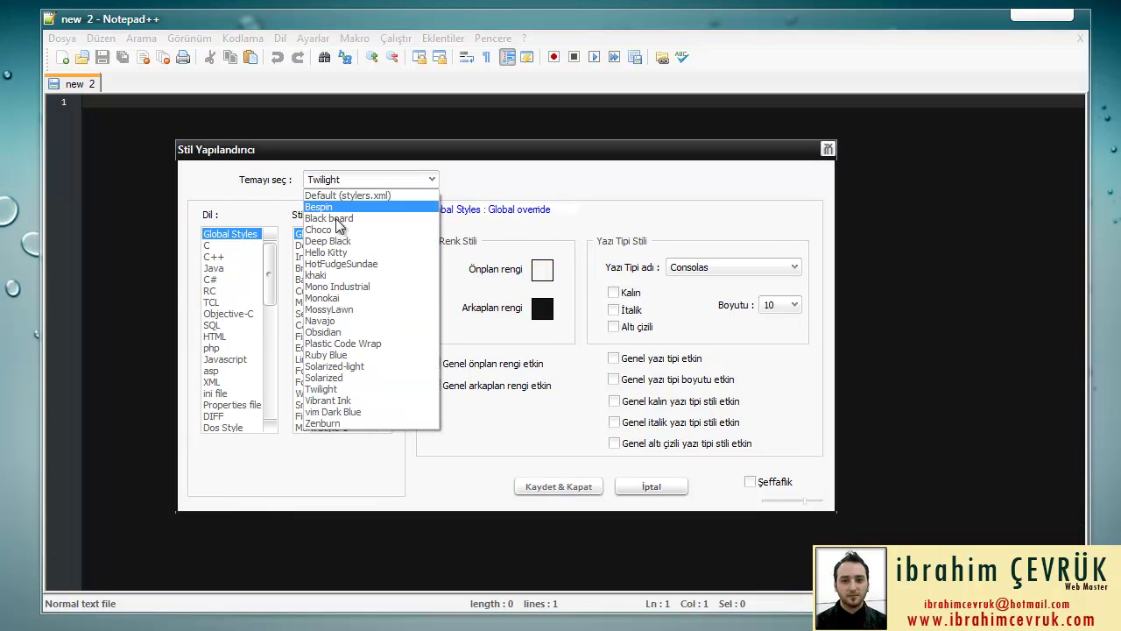
left_click(348, 389)
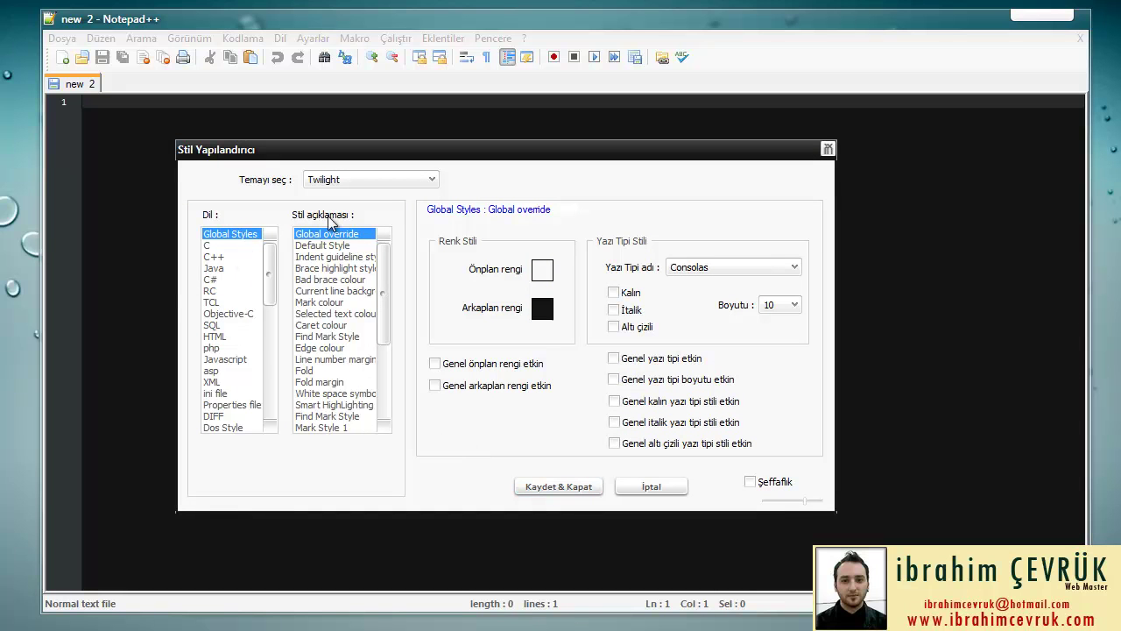
left_click(561, 484)
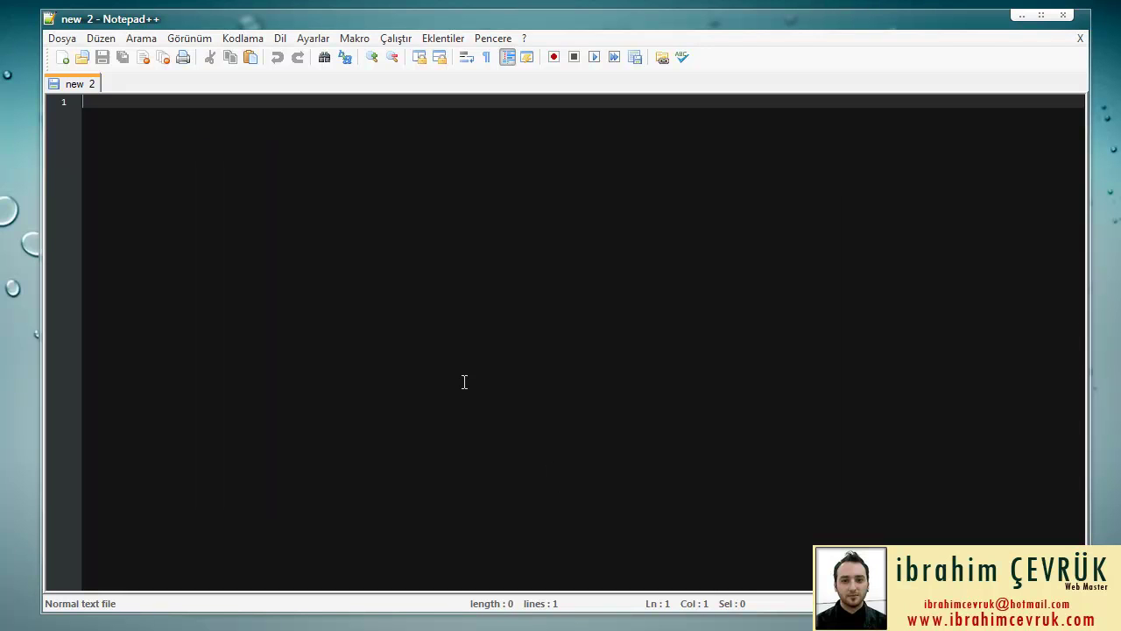
Close Notepad++ and return to the desktop.
left_click_drag(458, 21, 453, 22)
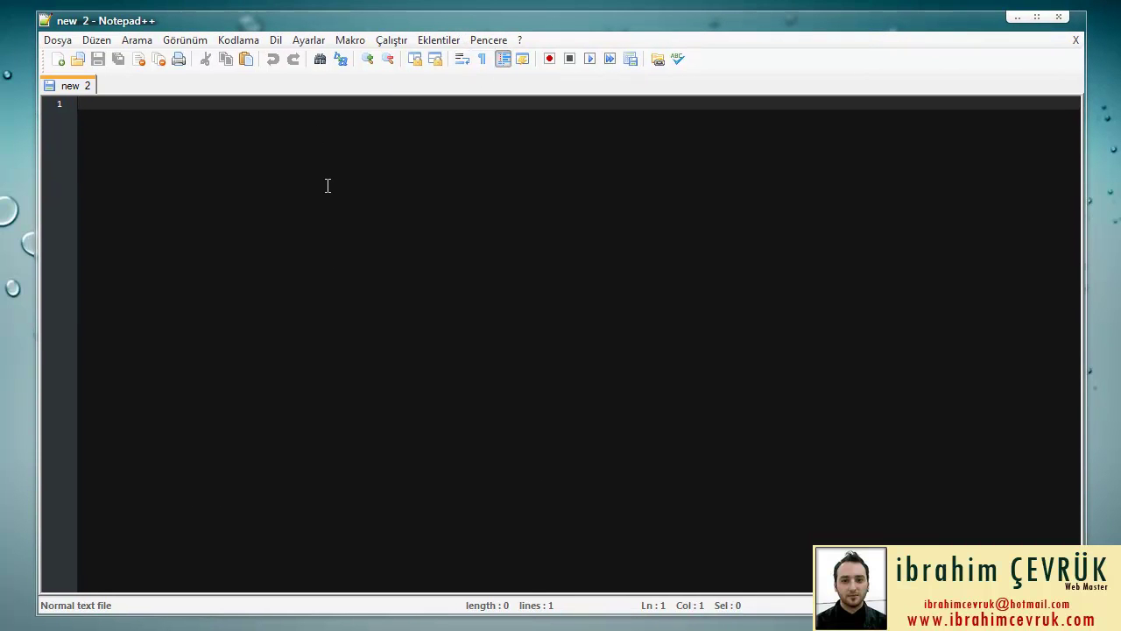
left_click(1059, 18)
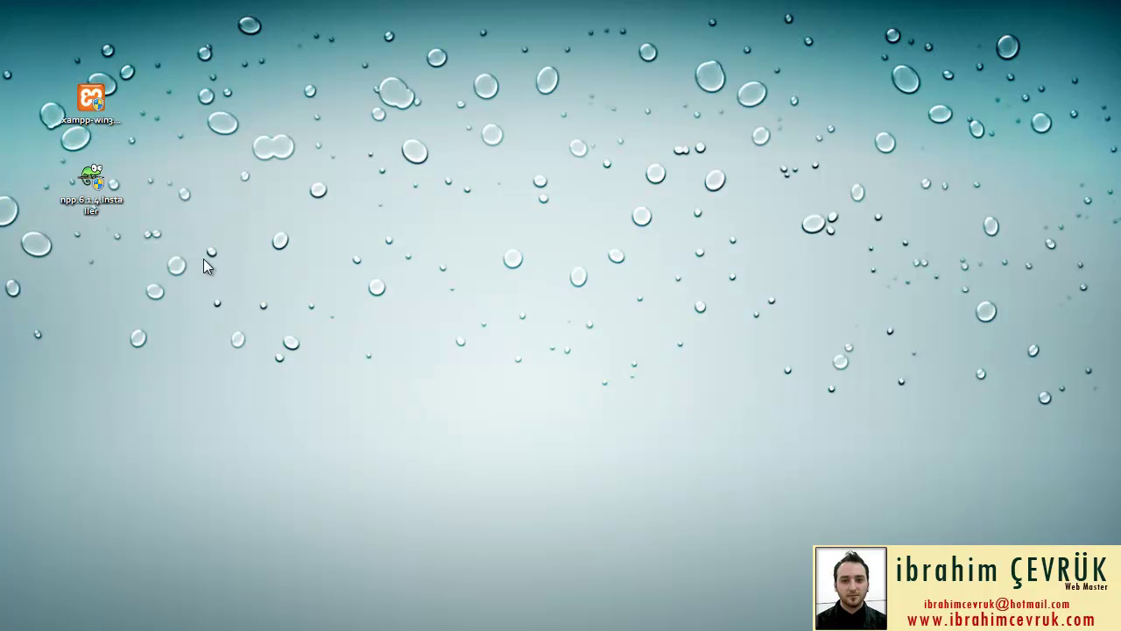
left_click(91, 101)
left_click(587, 267)
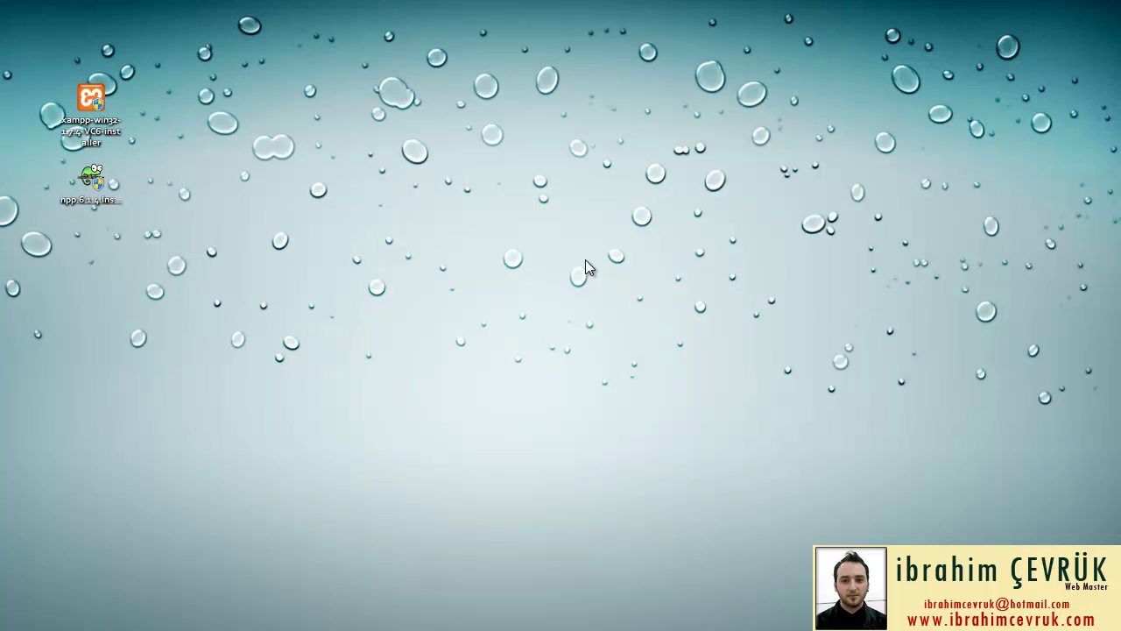